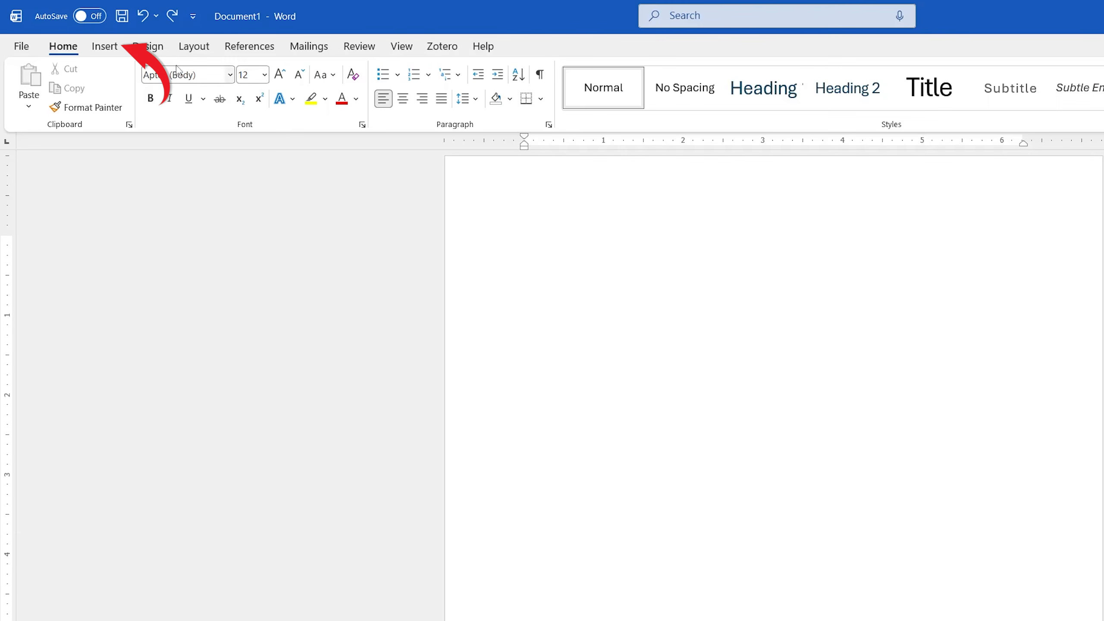
Insert the picture Headshot.png from this device's Pictures folder into the blank document.
left_click(76, 34)
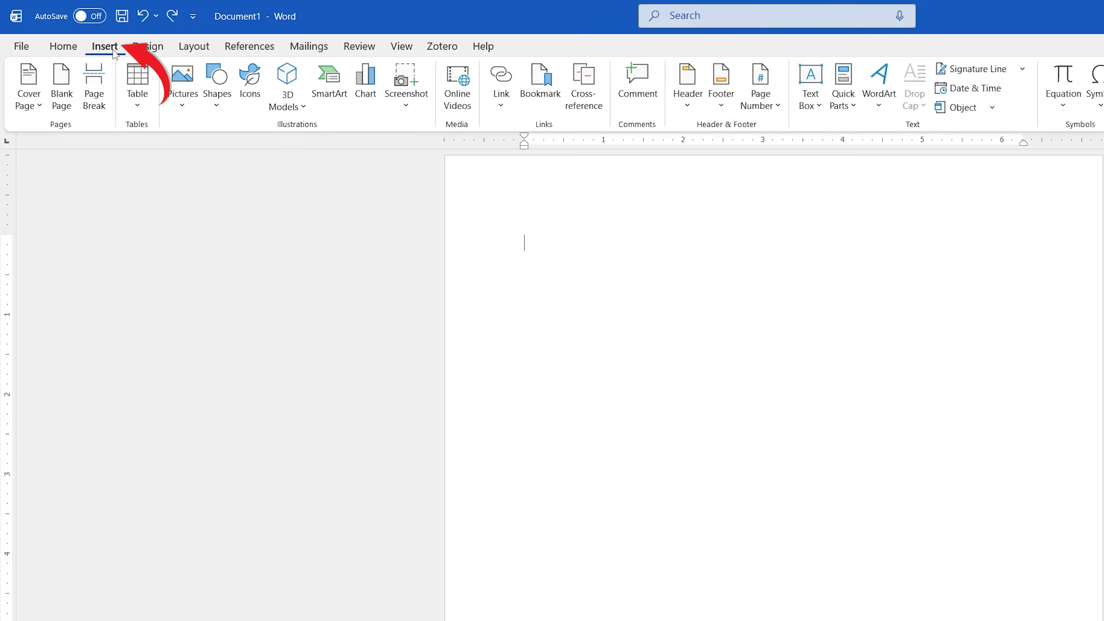
left_click(193, 95)
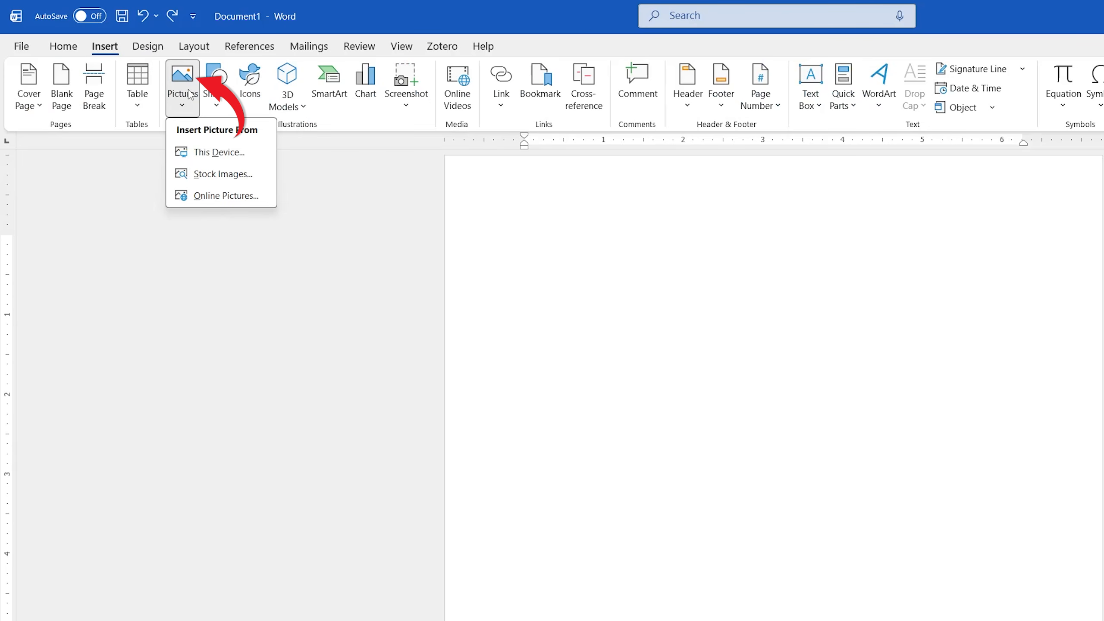
left_click(215, 152)
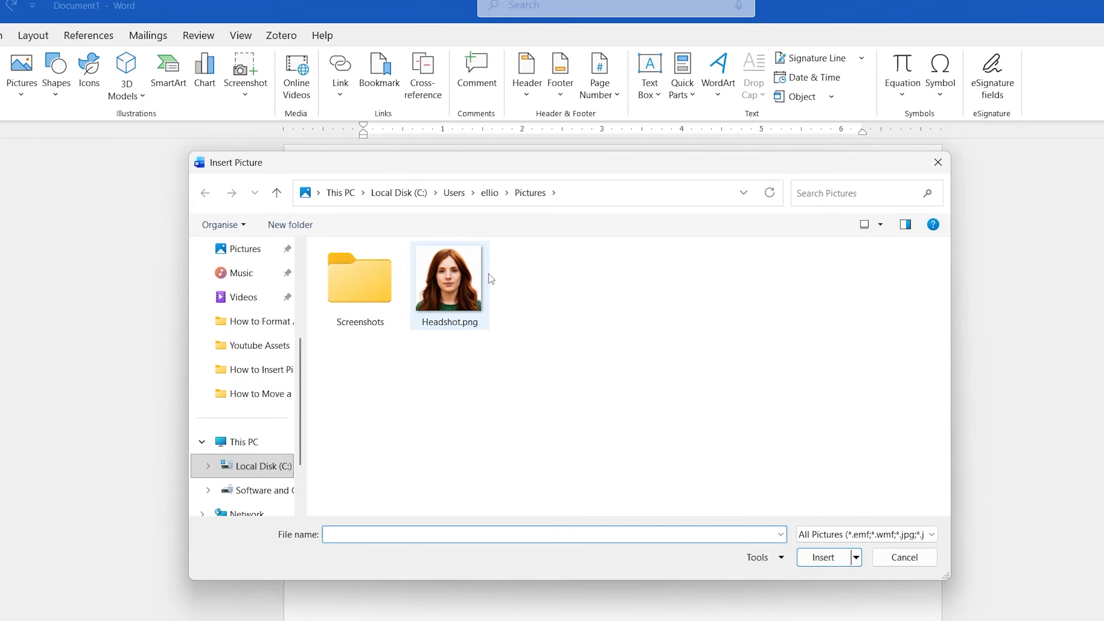
left_click(487, 297)
left_click(823, 558)
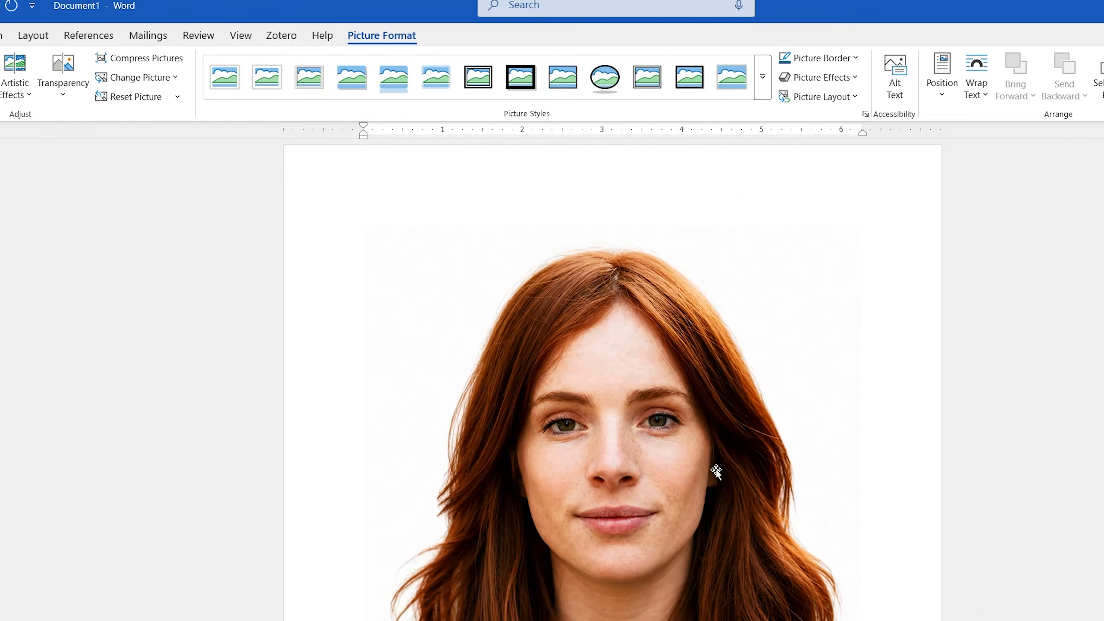
Crop the headshot to a square 1:1 aspect ratio and slightly enlarge the image within the crop frame.
left_click(637, 452)
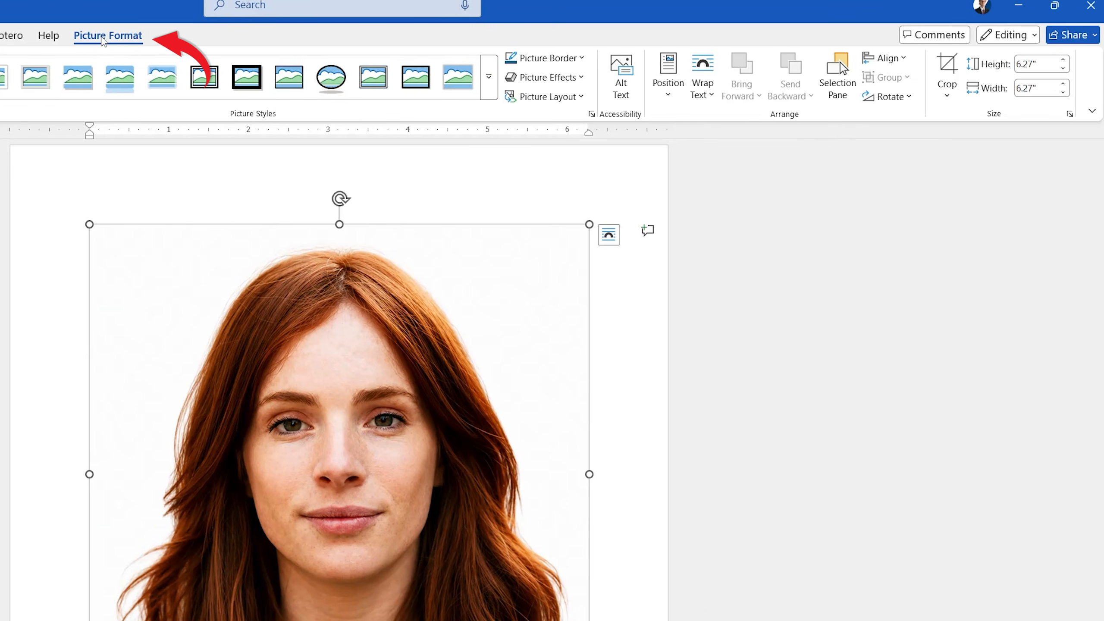
left_click(947, 96)
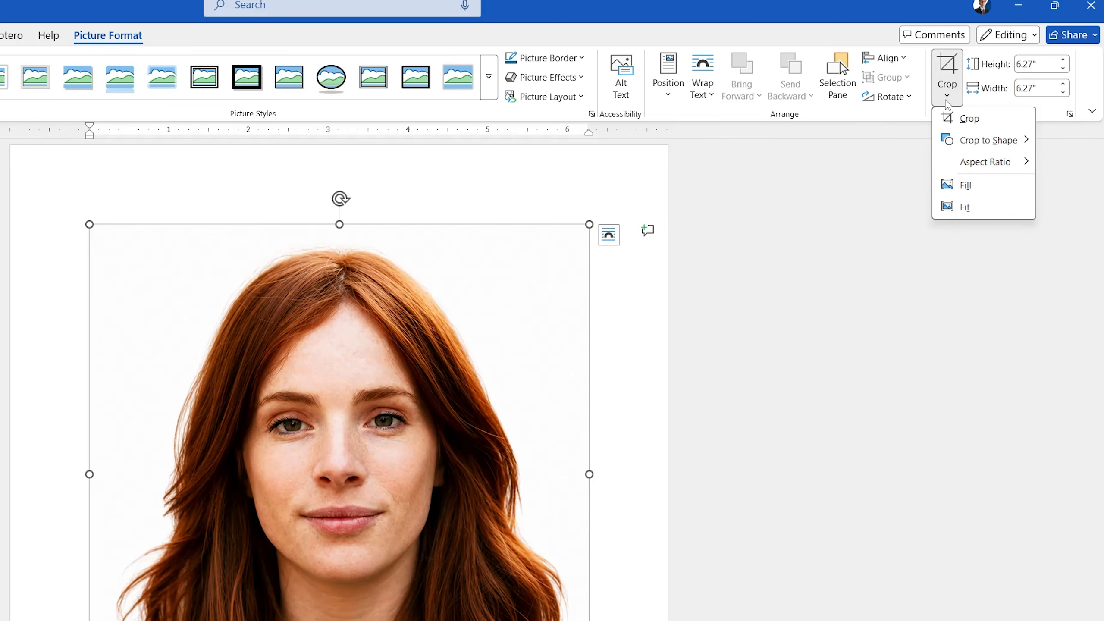
mouse_move(972, 165)
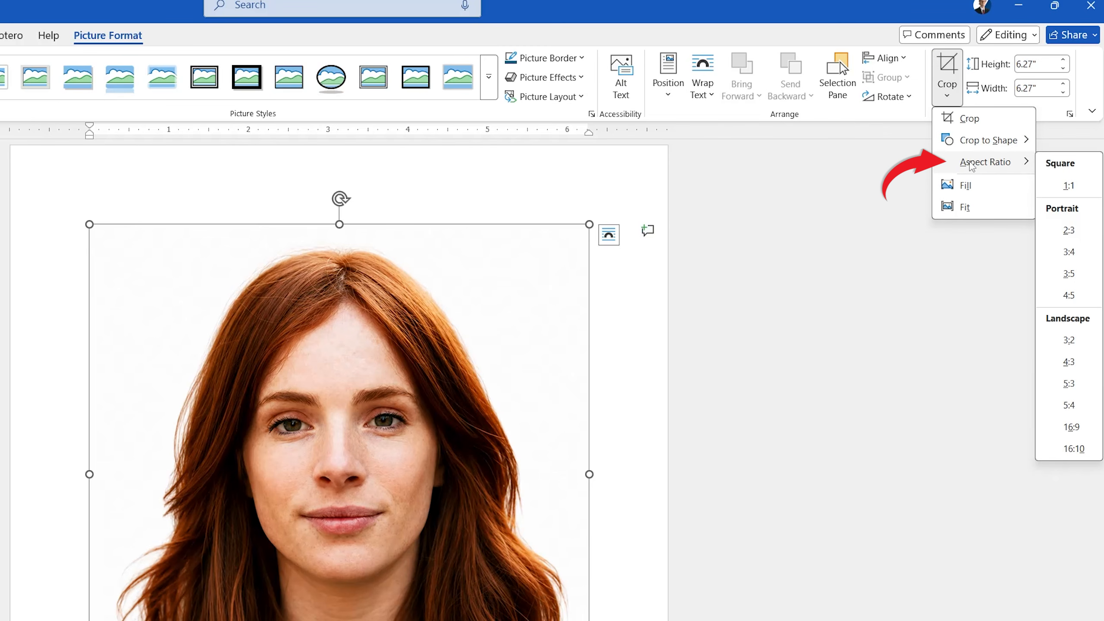
left_click(1067, 187)
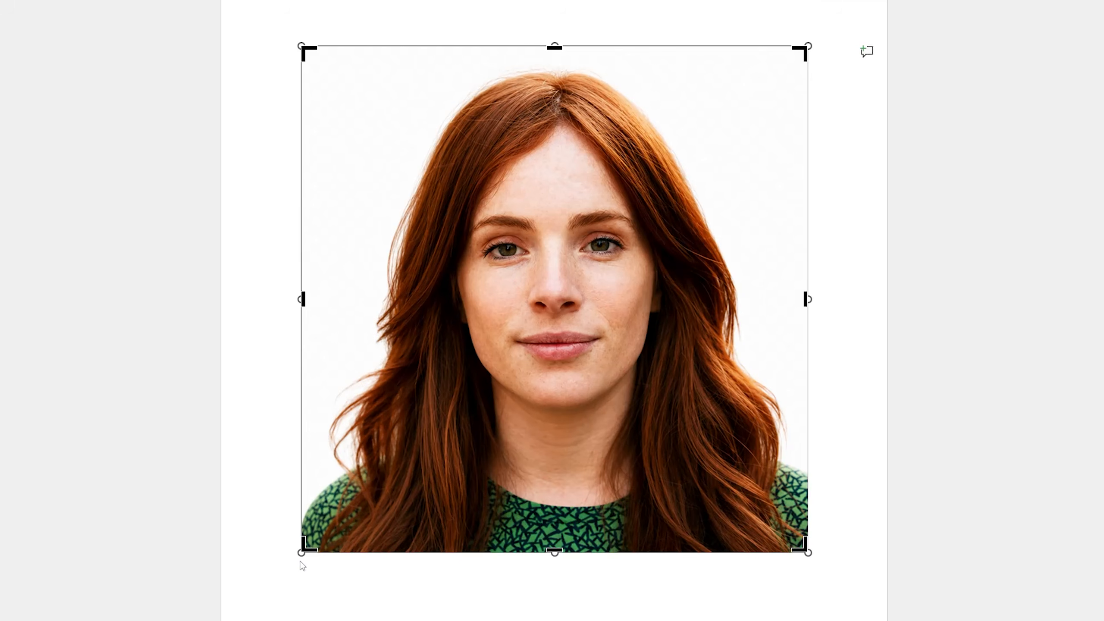
left_click_drag(299, 553, 286, 561)
left_click(391, 598)
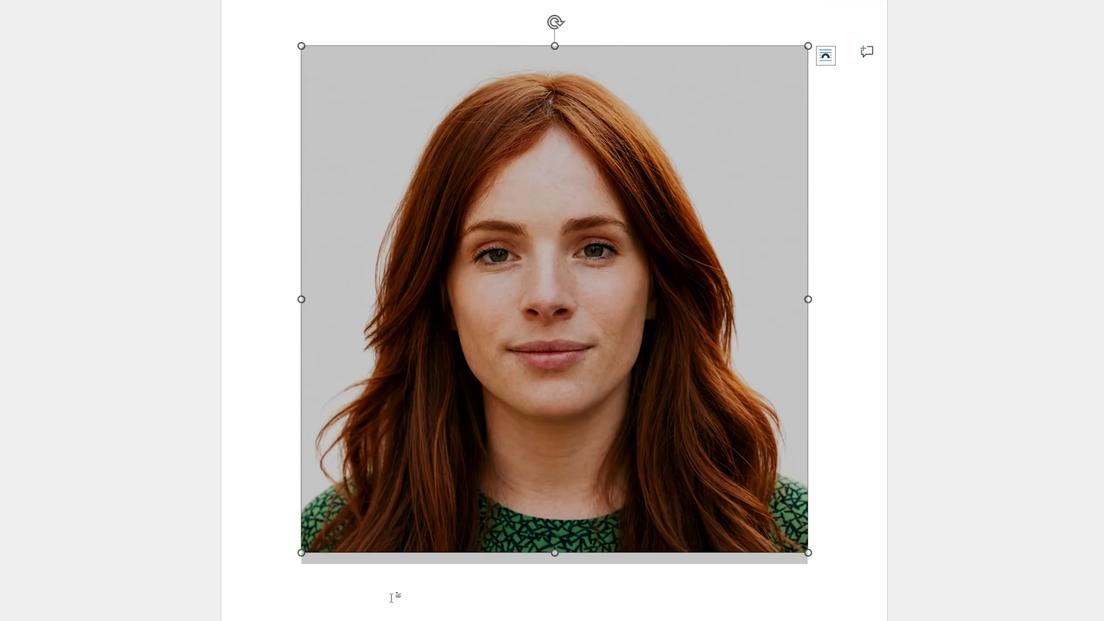
left_click(867, 386)
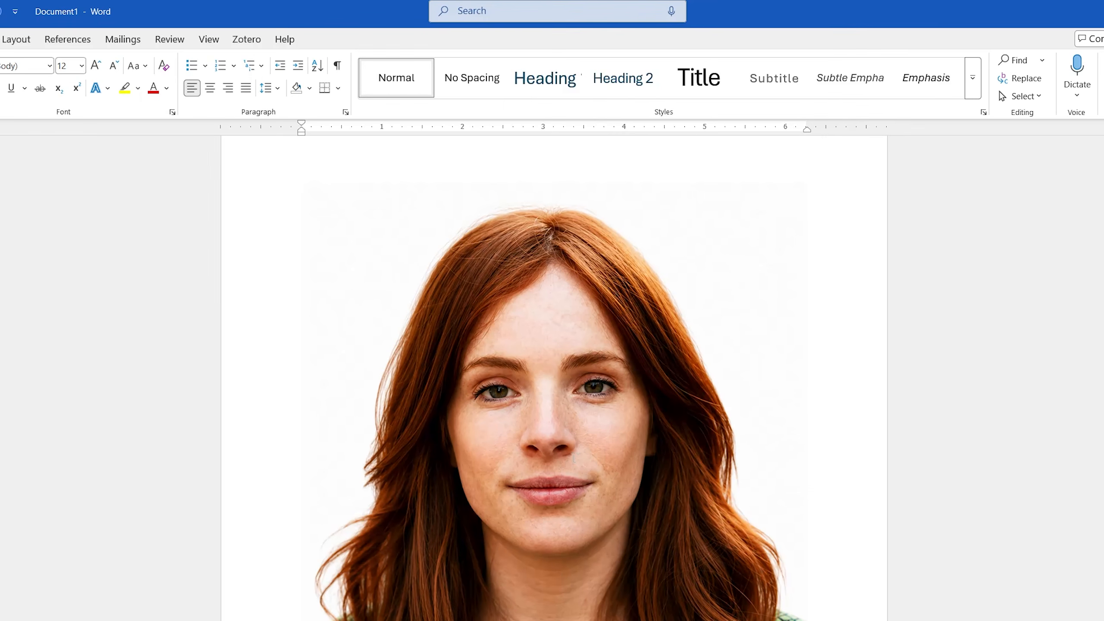
Give the headshot a black picture border with a ¼ pt weight.
left_click(617, 330)
left_click(355, 42)
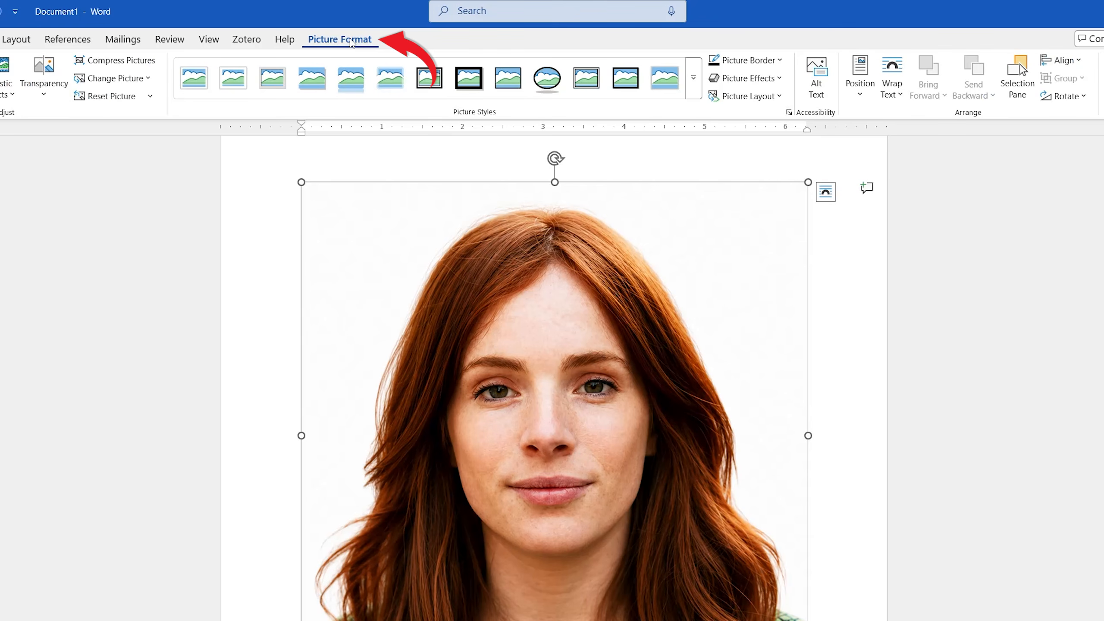
left_click(780, 60)
left_click(735, 129)
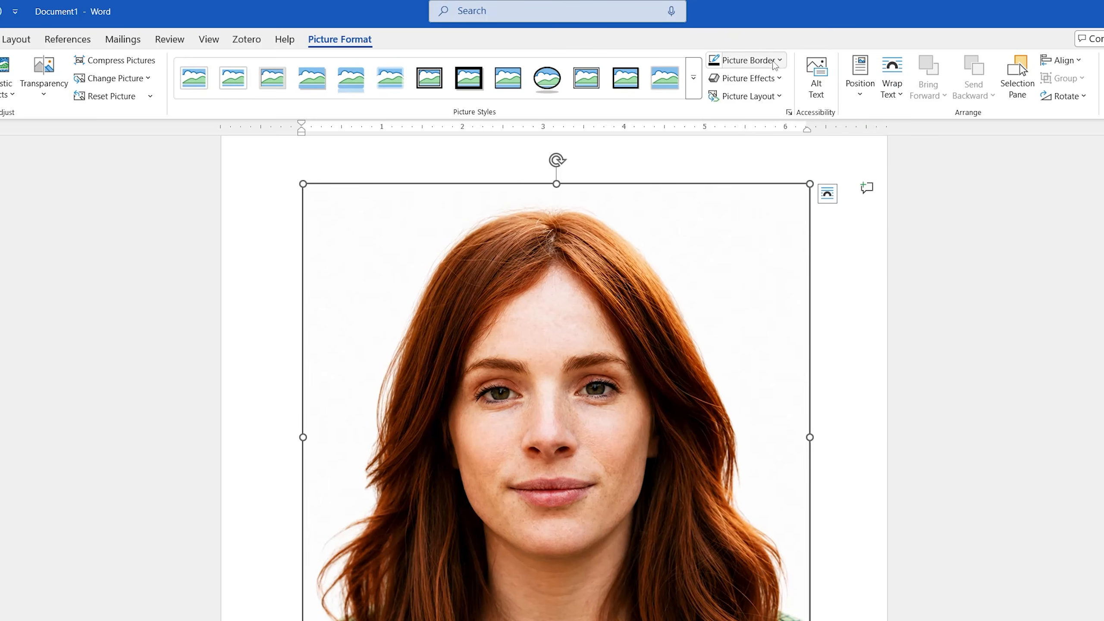
left_click(780, 61)
mouse_move(831, 346)
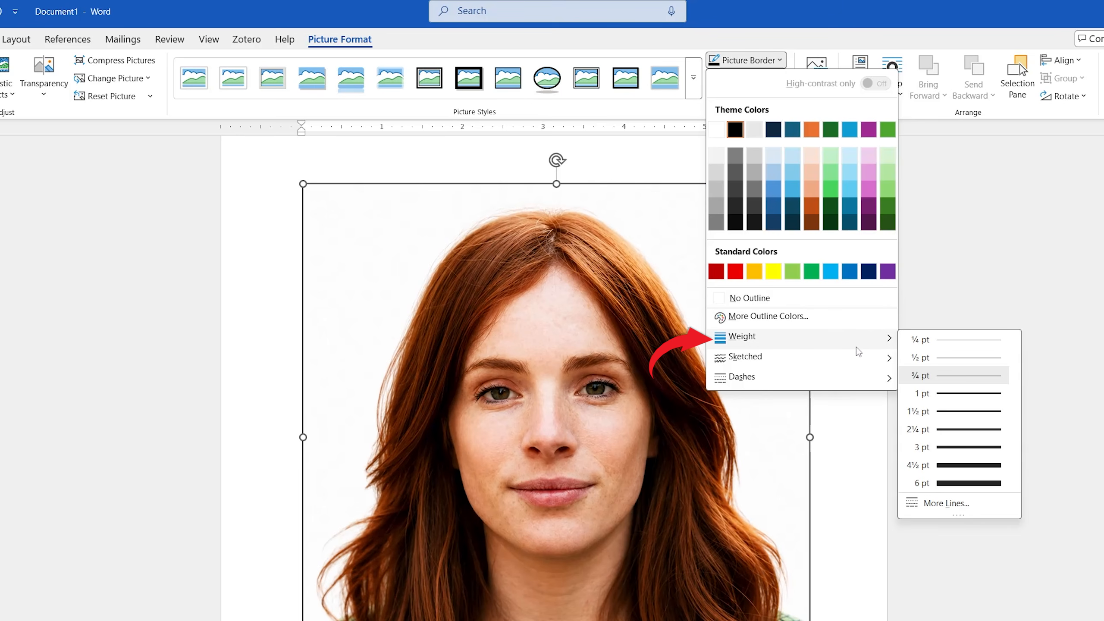
left_click(931, 344)
left_click(888, 367)
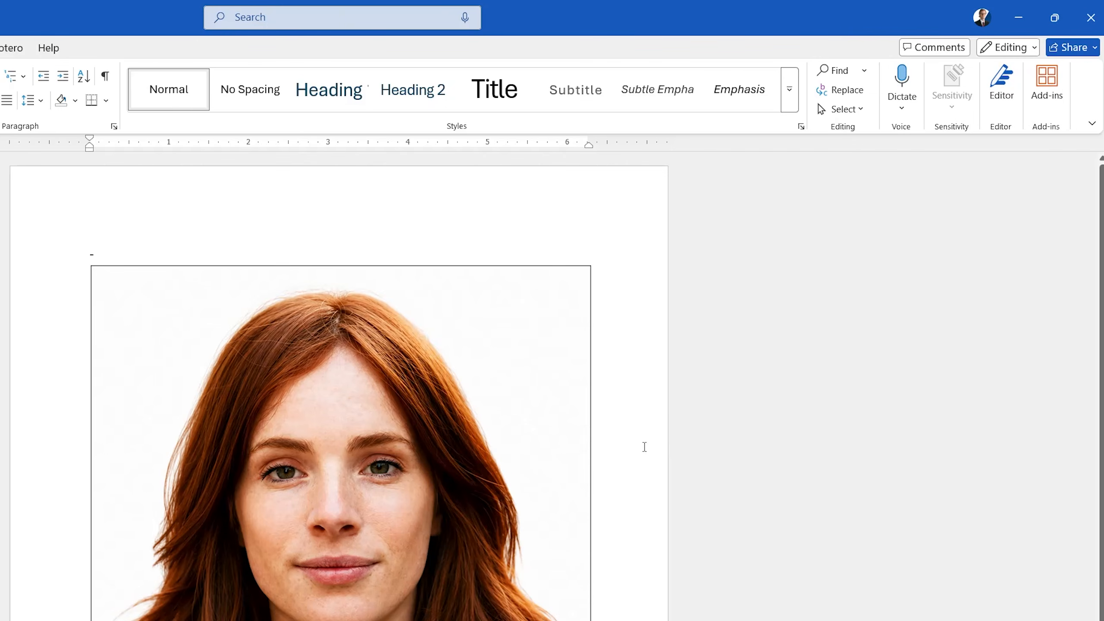
Resize the headshot to a height of 2 inches, keeping its square proportions.
left_click(630, 316)
left_click(108, 48)
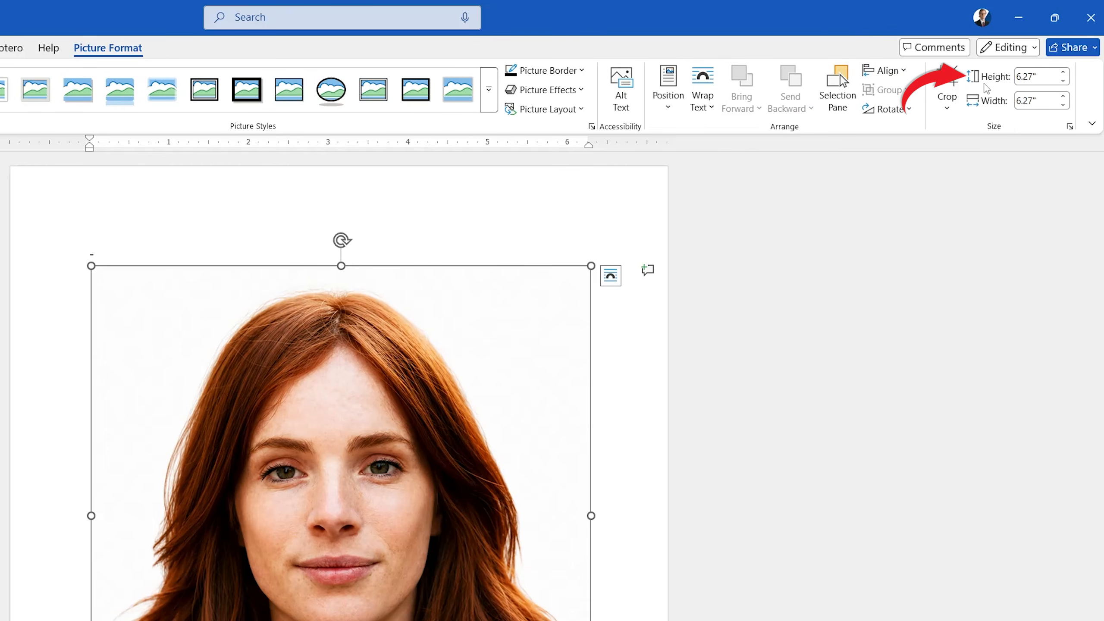
left_click(1040, 78)
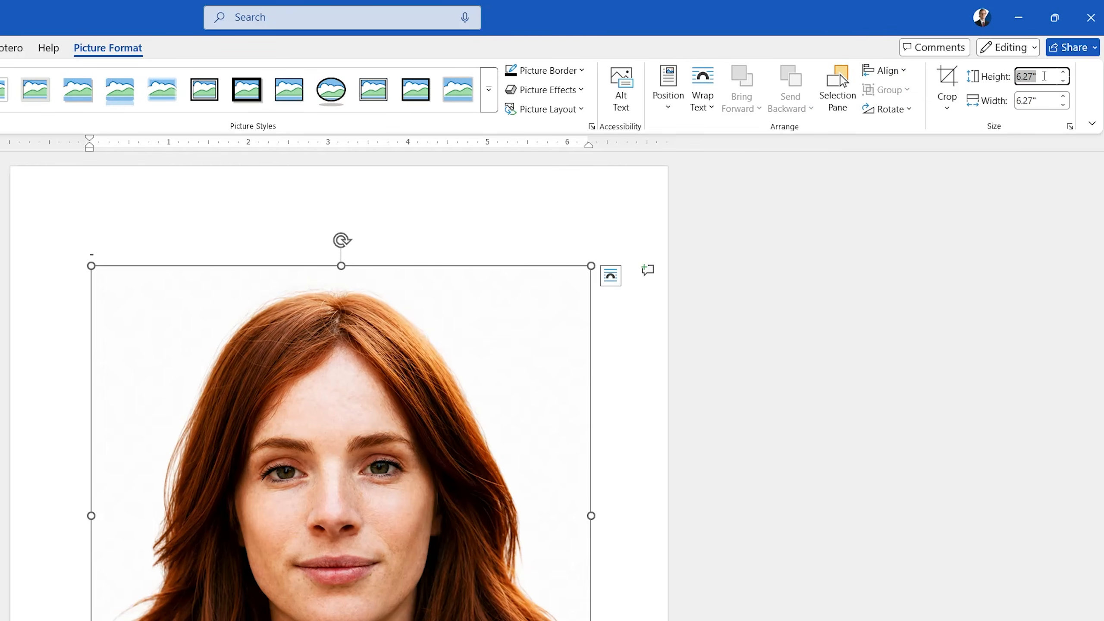
type("2")
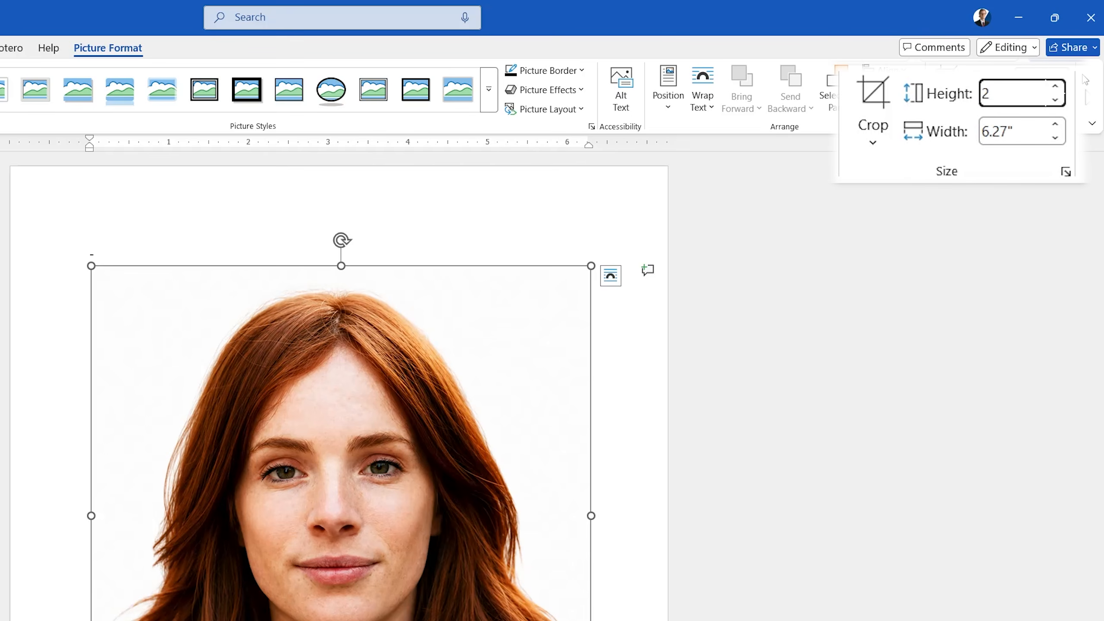
key("Return")
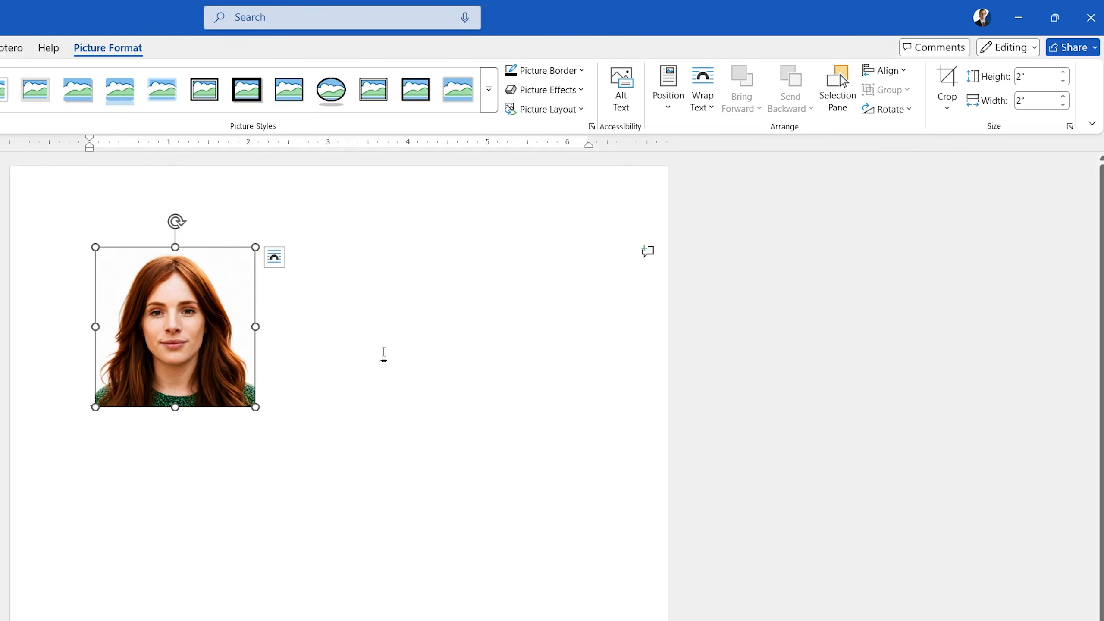
Position the headshot in the top-left of the page with text wrapping.
left_click(673, 84)
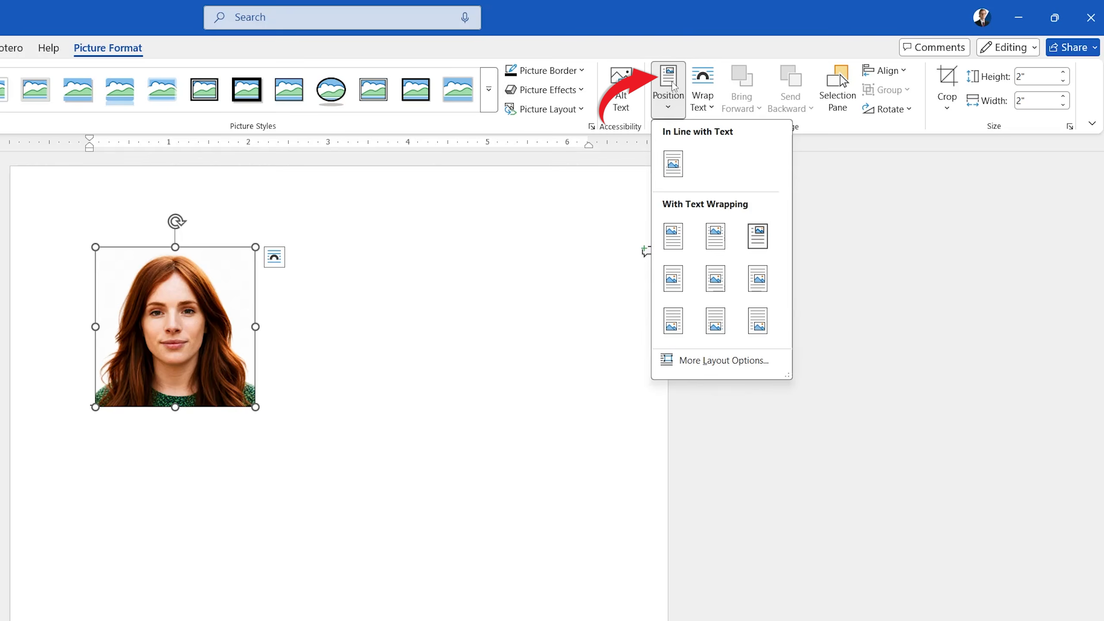
left_click(681, 235)
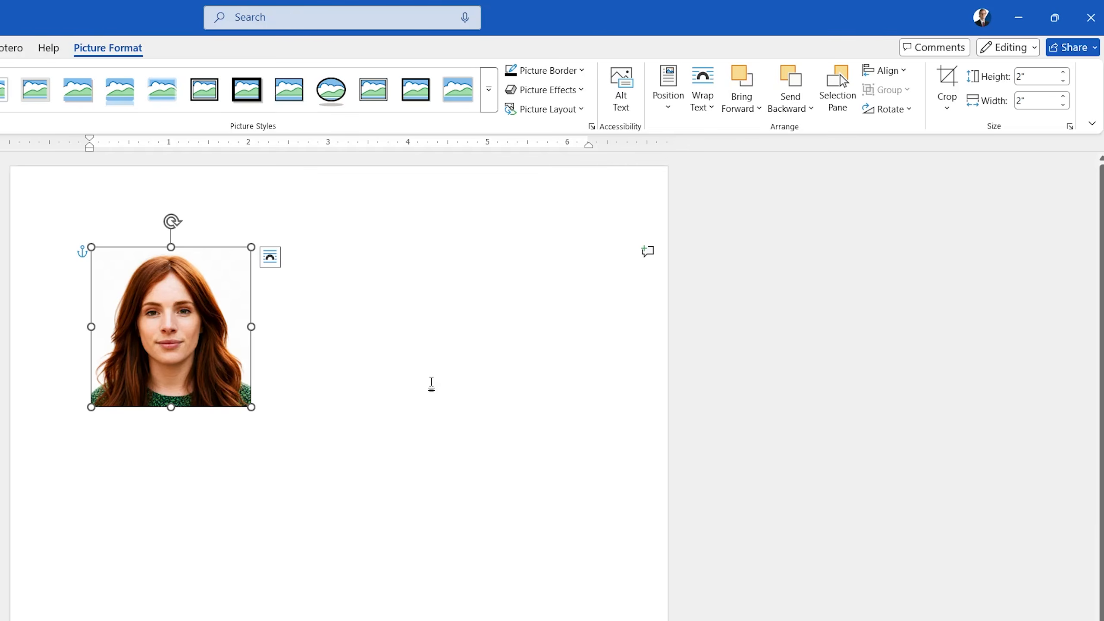
left_click(431, 385)
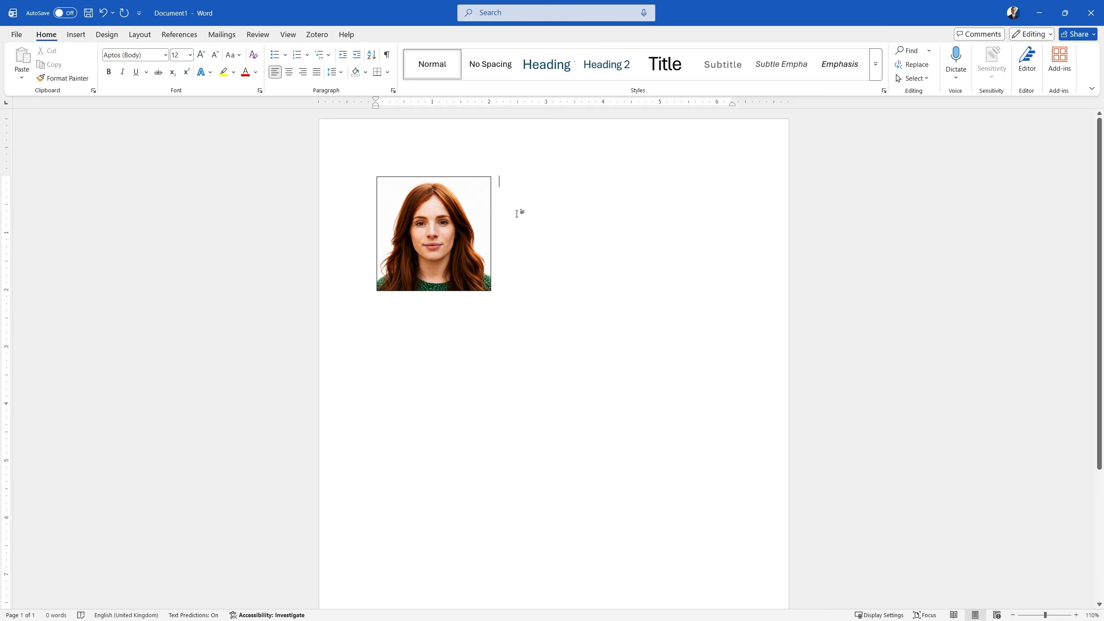
Duplicate the headshot and place the copy flush against the right edge of the original.
left_click(451, 242)
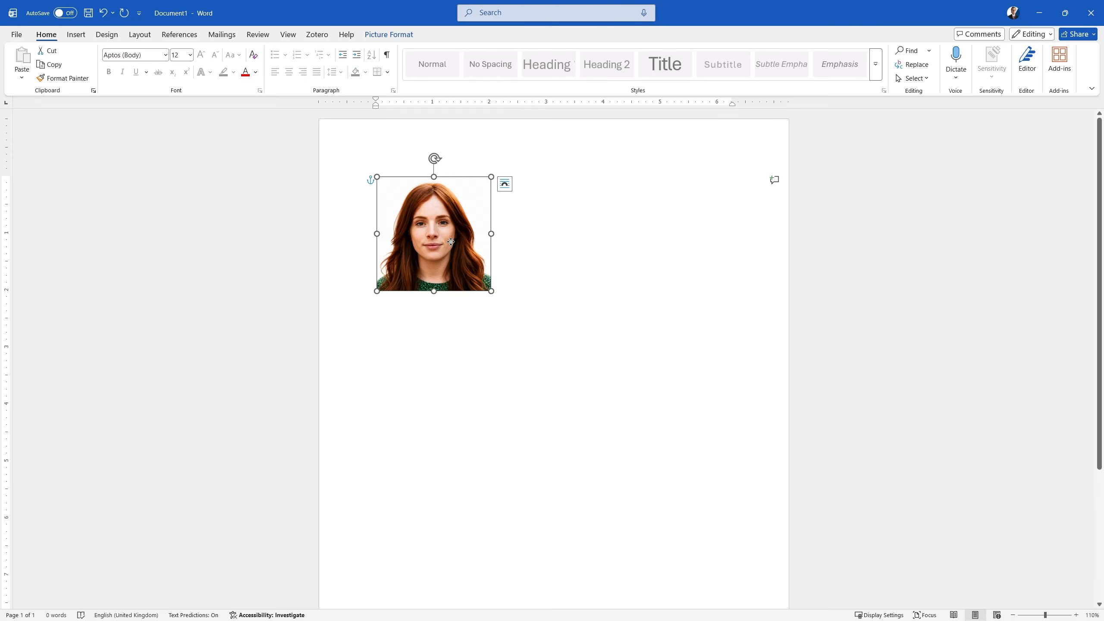
key("ctrl+d")
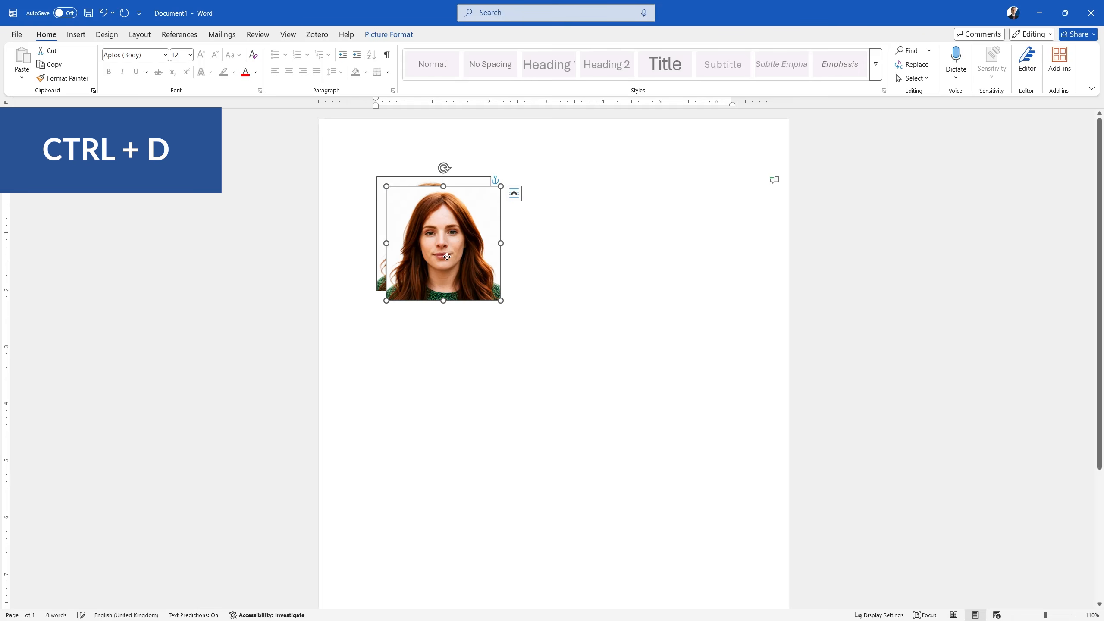
left_click_drag(447, 257, 552, 246)
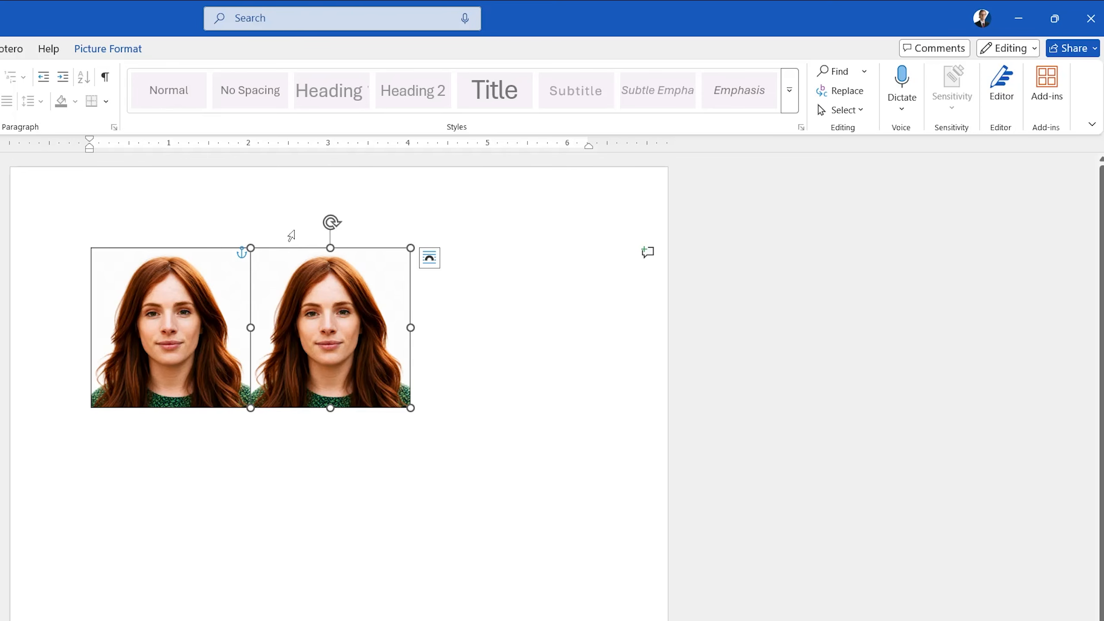
Apply the grid settings with snapping objects to other objects enabled.
left_click(107, 49)
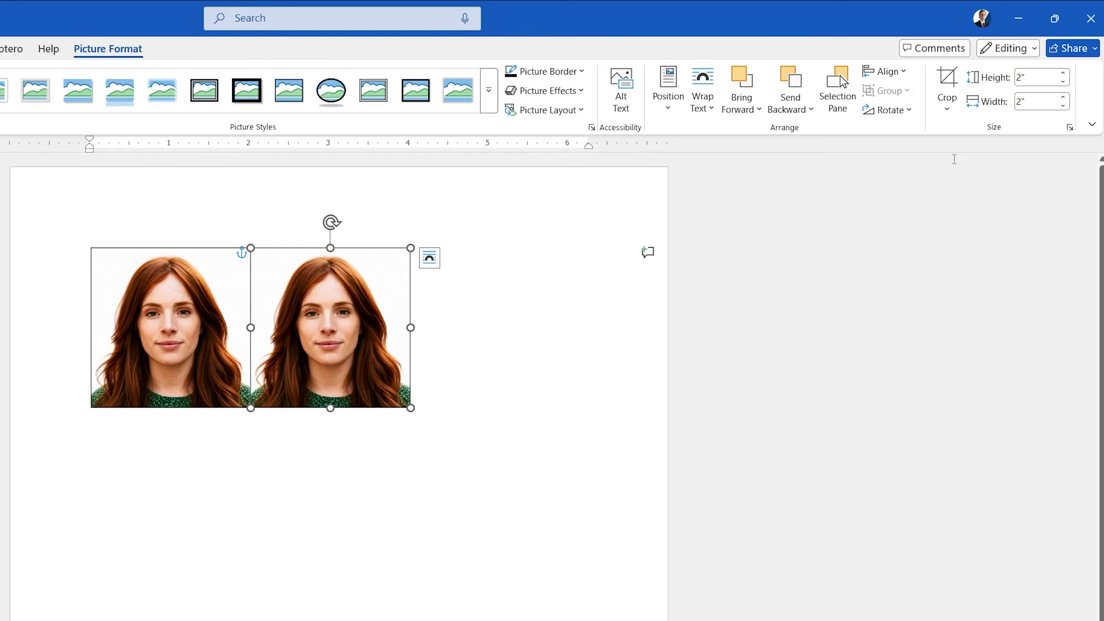
left_click(903, 72)
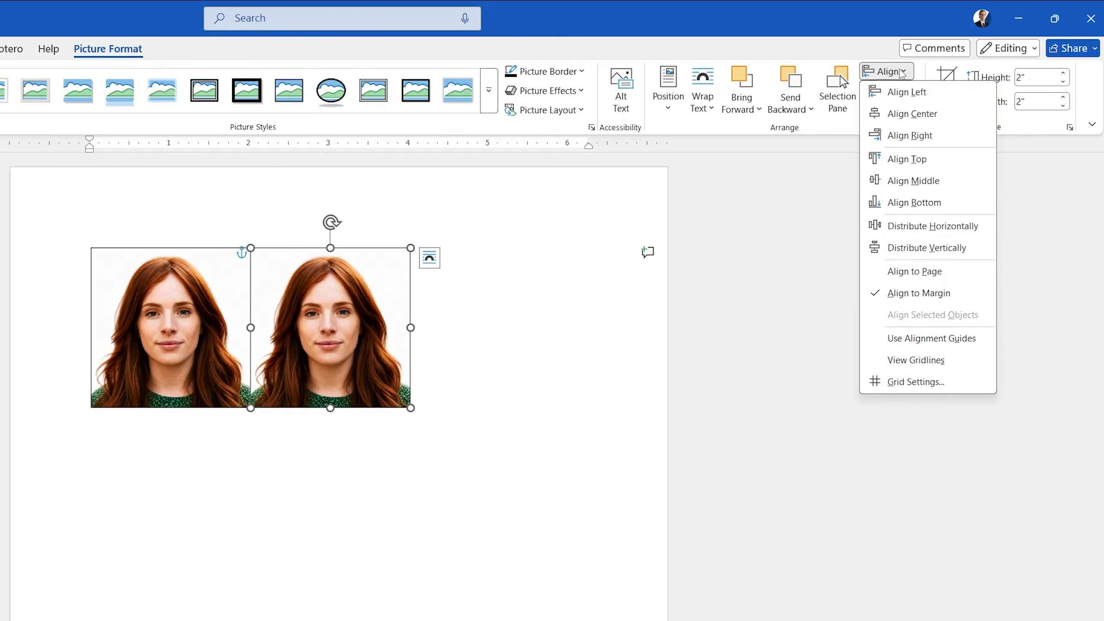
left_click(903, 389)
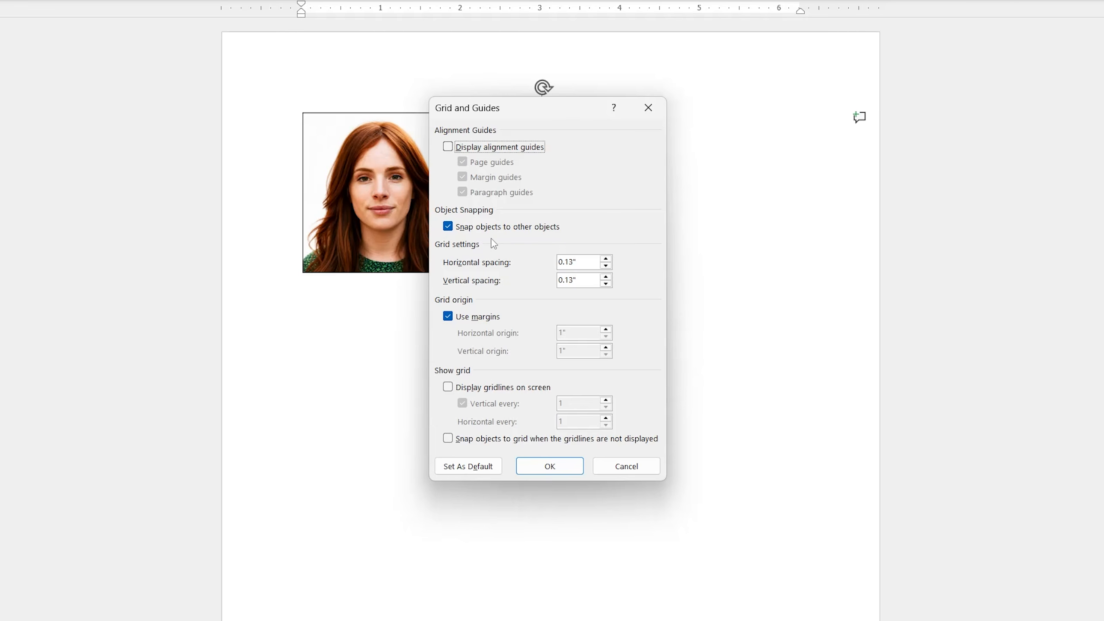
left_click(564, 464)
left_click(713, 280)
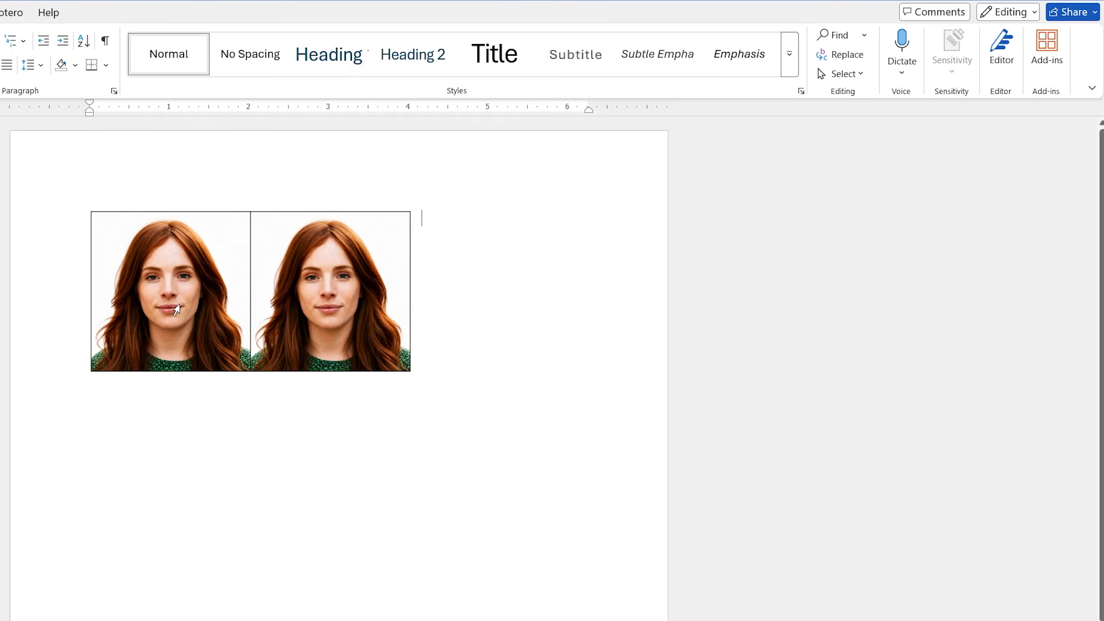
Place a copy of the headshot directly beneath the first one and set its height to 1 inch.
left_click(440, 243)
left_click_drag(179, 304, 193, 442)
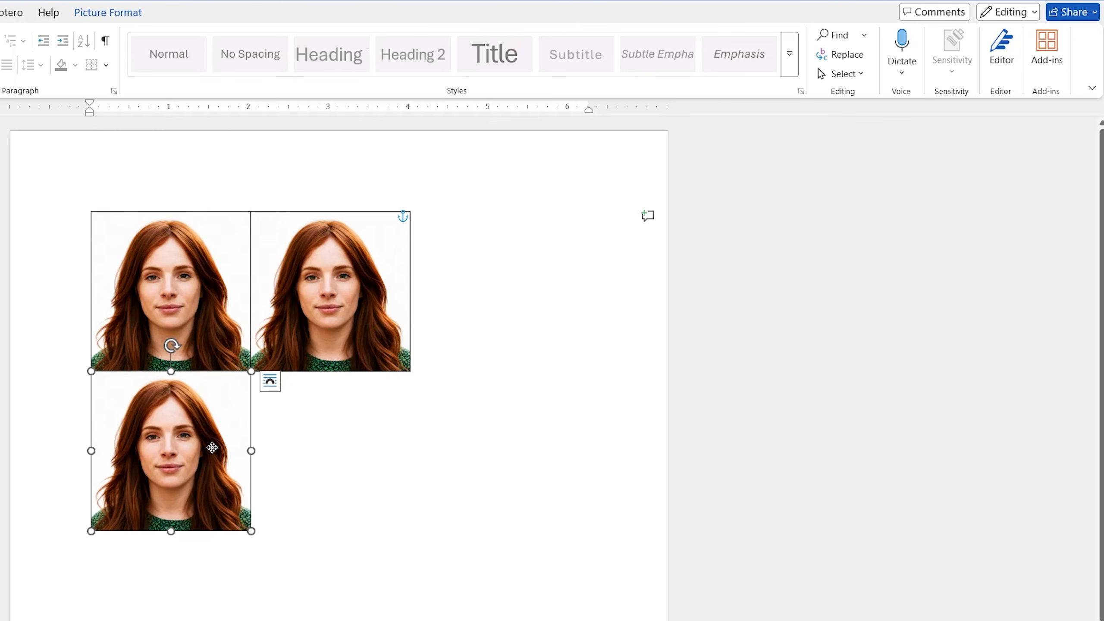
left_click(134, 19)
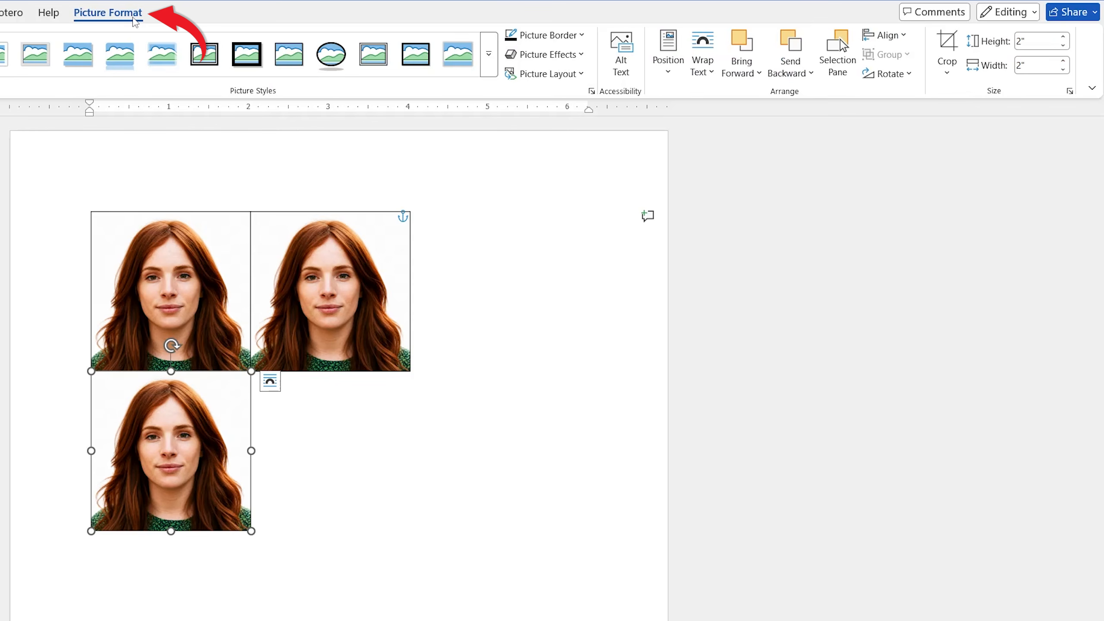
left_click(1044, 40)
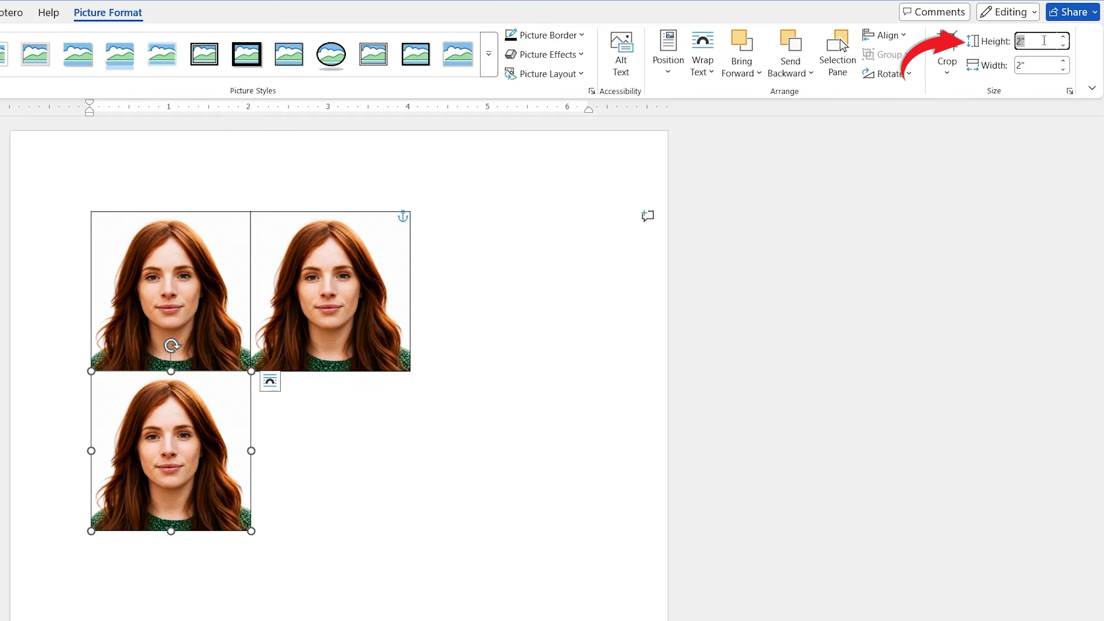
type("1")
key("Return")
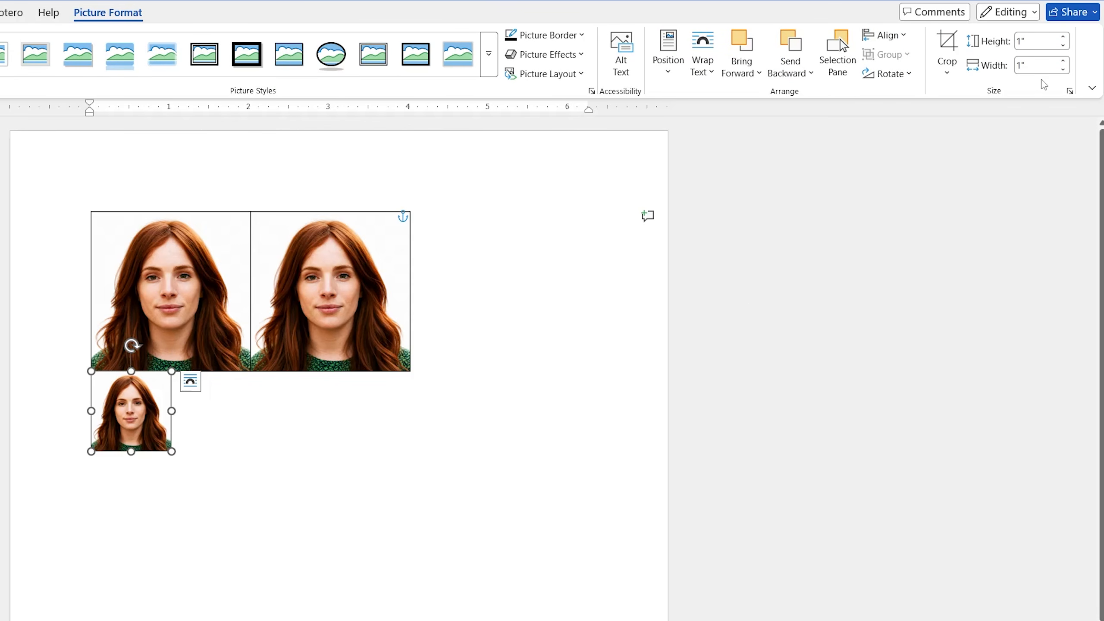
left_click(410, 481)
Duplicate the 1-inch headshot three times to form a row of four directly beneath the two large photos.
left_click(143, 415)
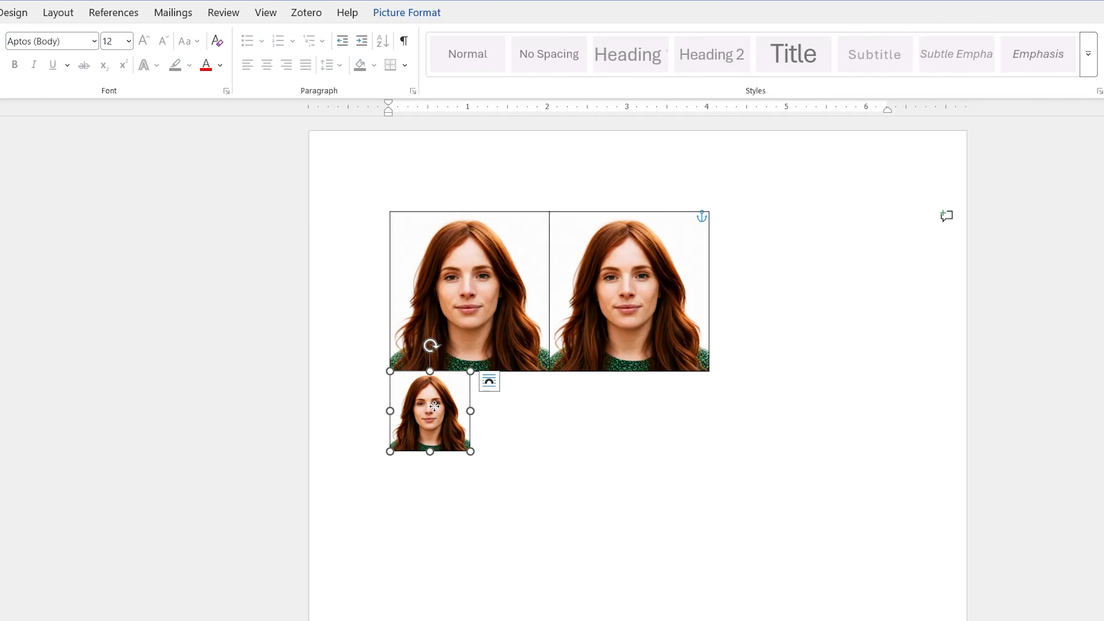
key("ctrl+d")
mouse_move(452, 437)
left_mouse_down()
mouse_move(522, 436)
mouse_move(518, 424)
mouse_move(585, 414)
mouse_move(669, 418)
left_mouse_up()
key("ctrl+d")
key("ctrl+d")
left_click(805, 407)
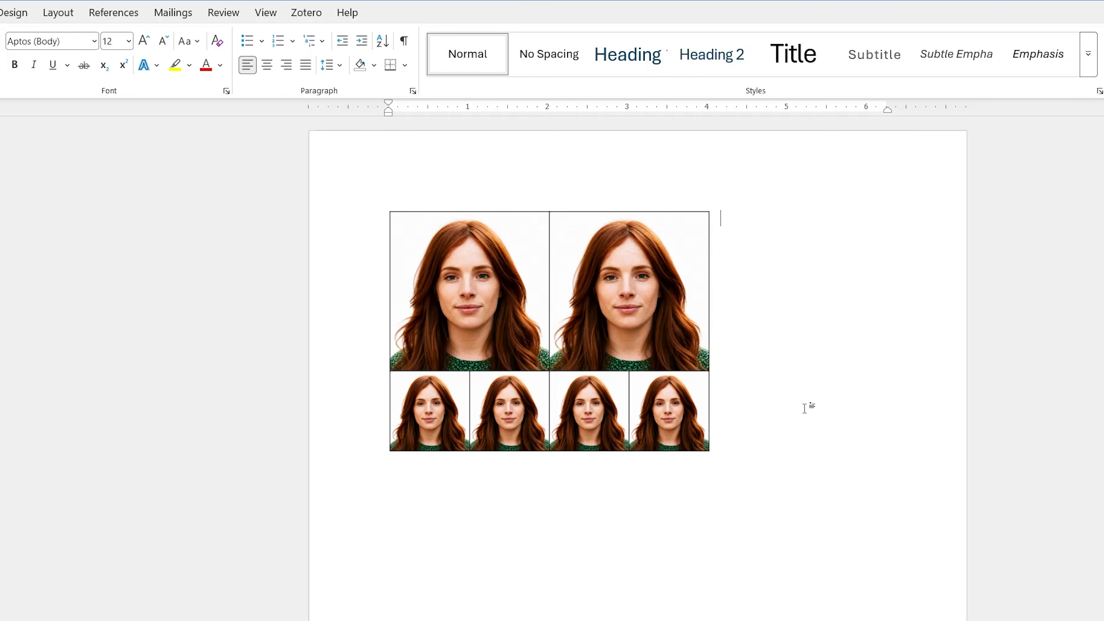
Duplicate the row of four 1-inch headshots and place the copies directly beneath it, flush with the existing row.
left_click(404, 420)
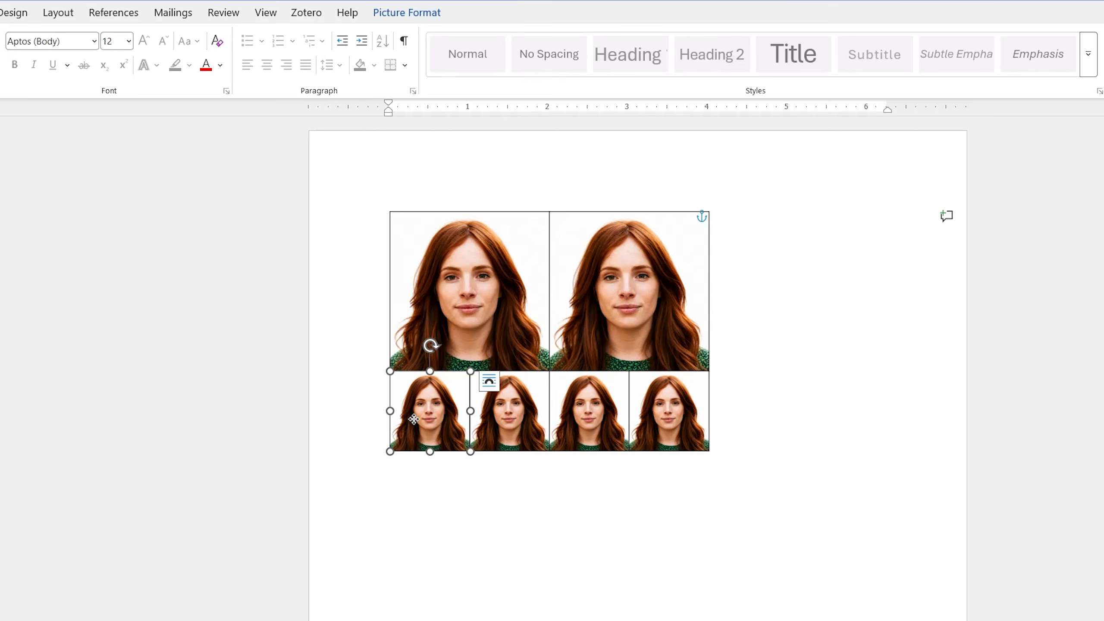
left_click(502, 416, "ctrl")
left_click(599, 413, "ctrl")
left_click(676, 414, "ctrl")
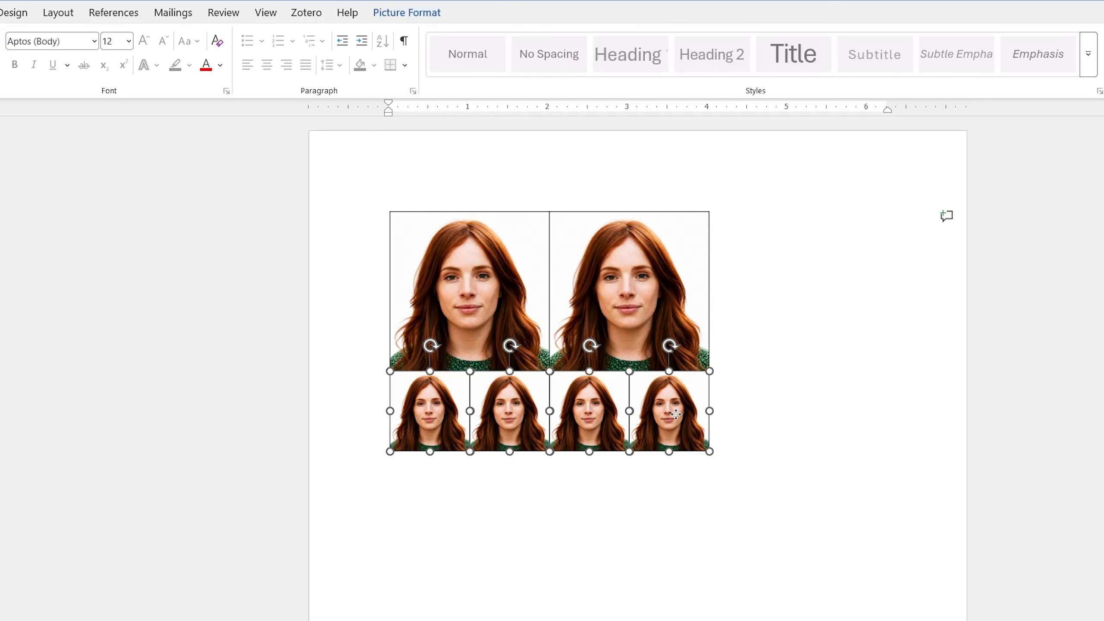
left_click_drag(676, 414, 672, 496)
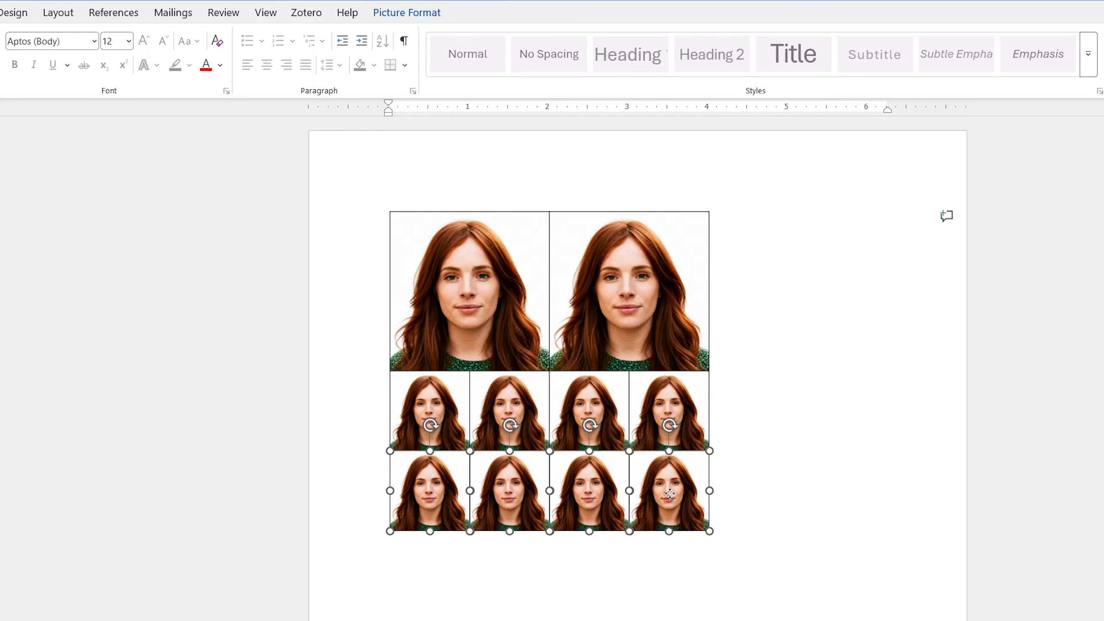
left_click(811, 447)
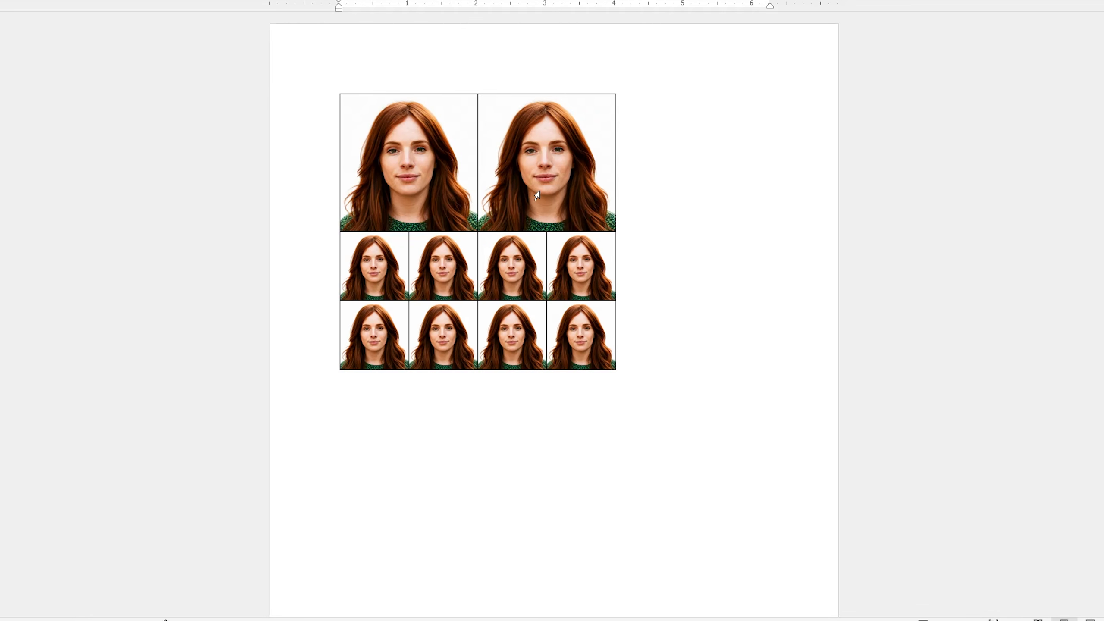
left_click(539, 160)
right_click(546, 157)
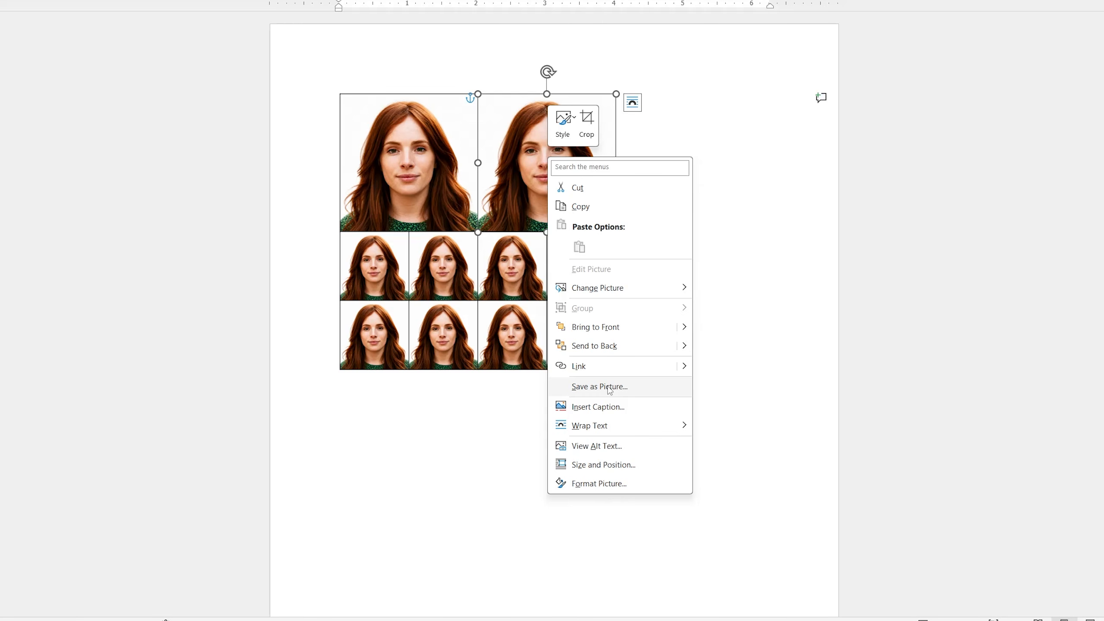
key("Escape")
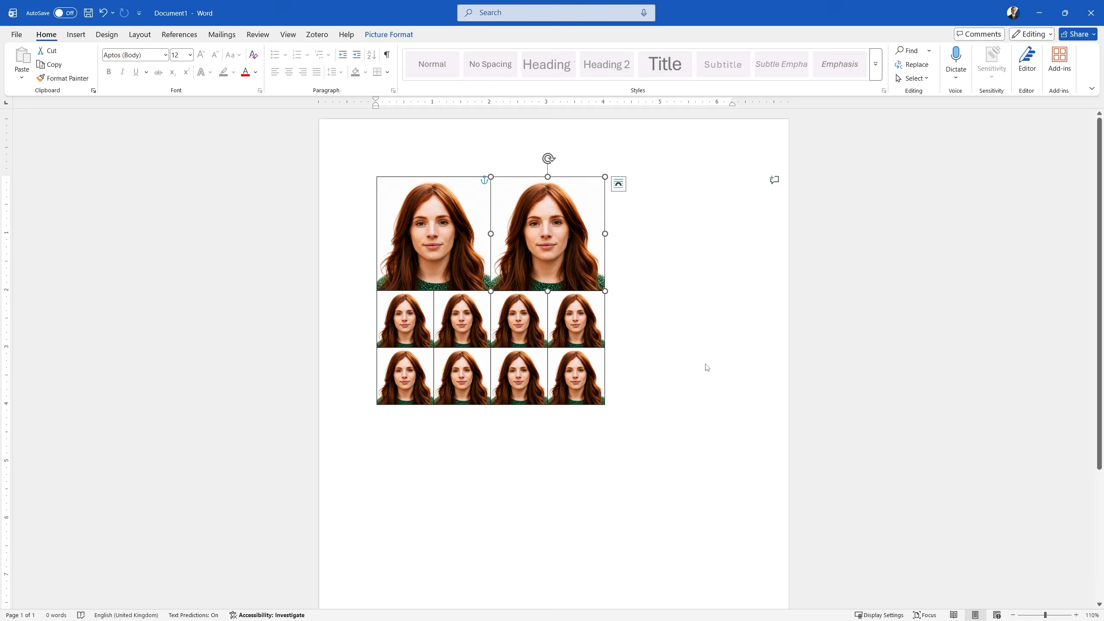
Check the headshot sheet's layout in the print preview and return to the document.
key("ctrl+p")
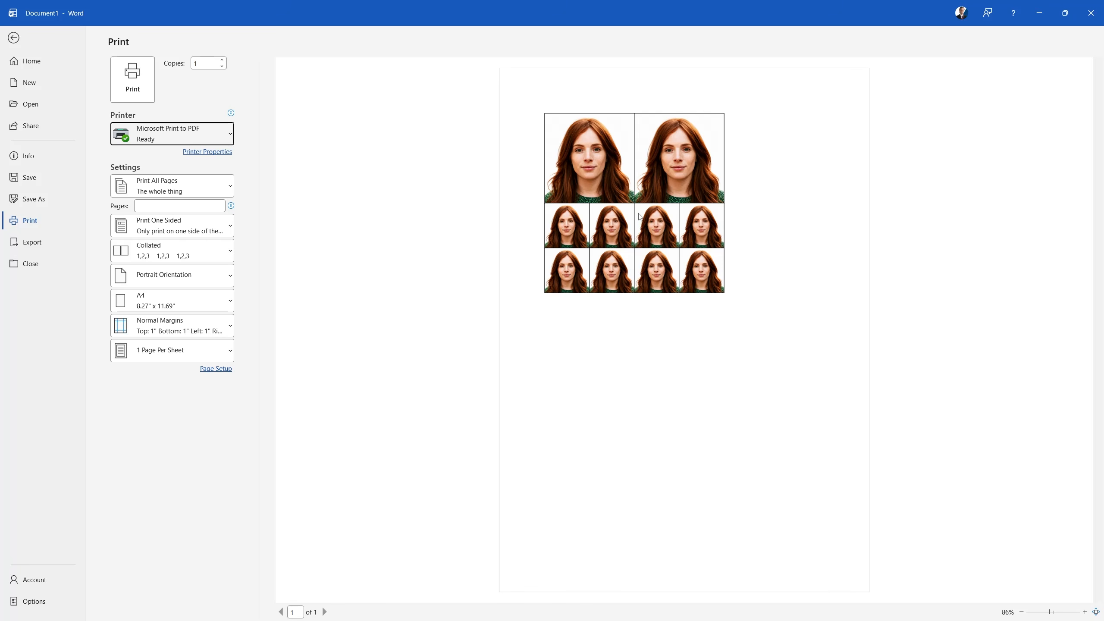
key("Escape")
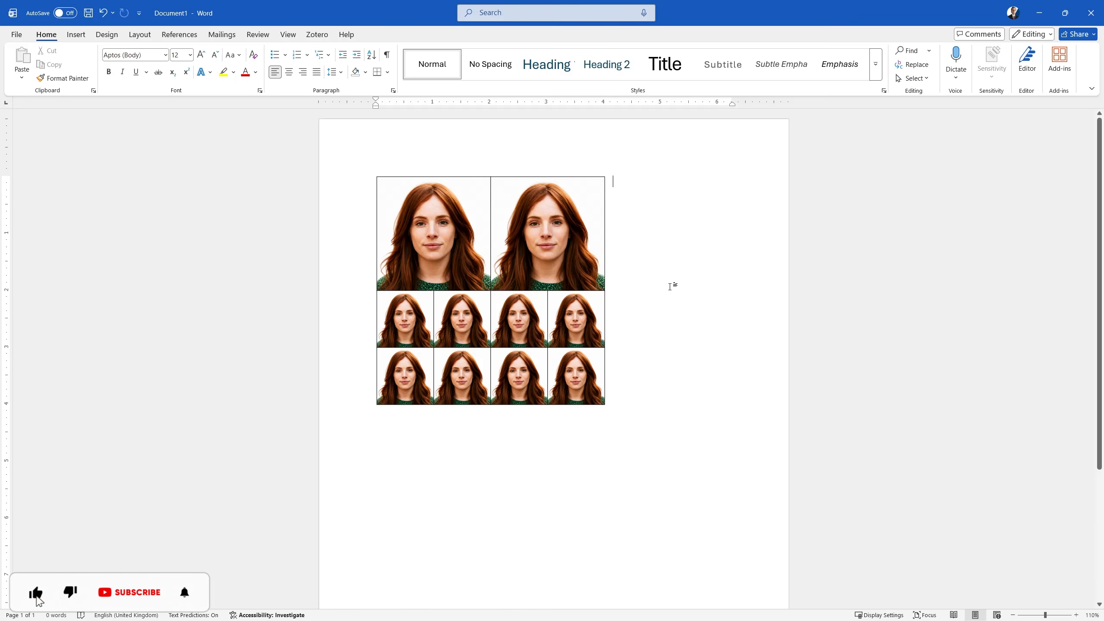